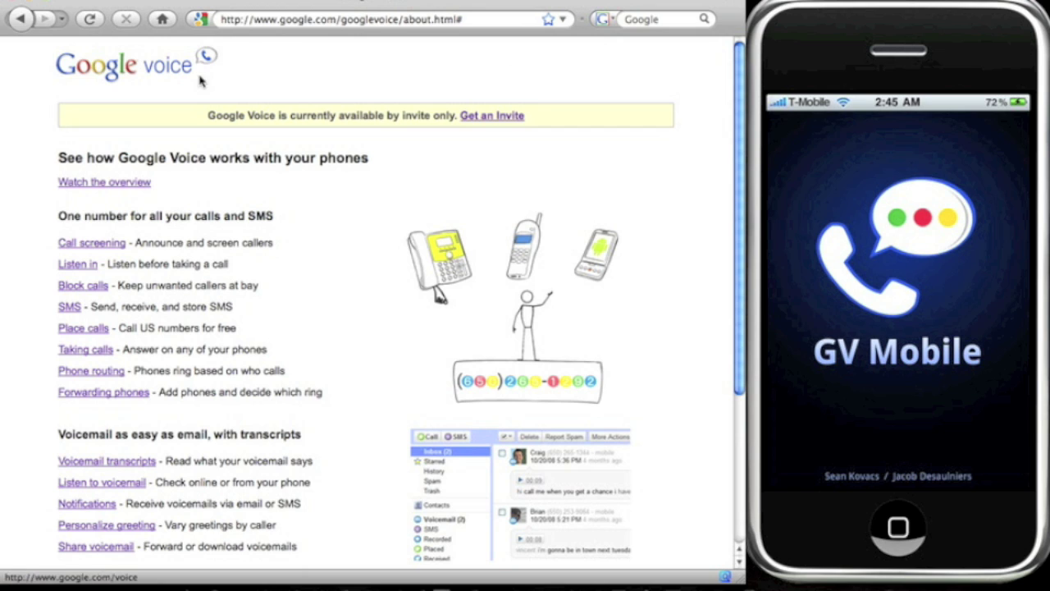
- Start the Google Voice overview video from the about page
click(110, 185)
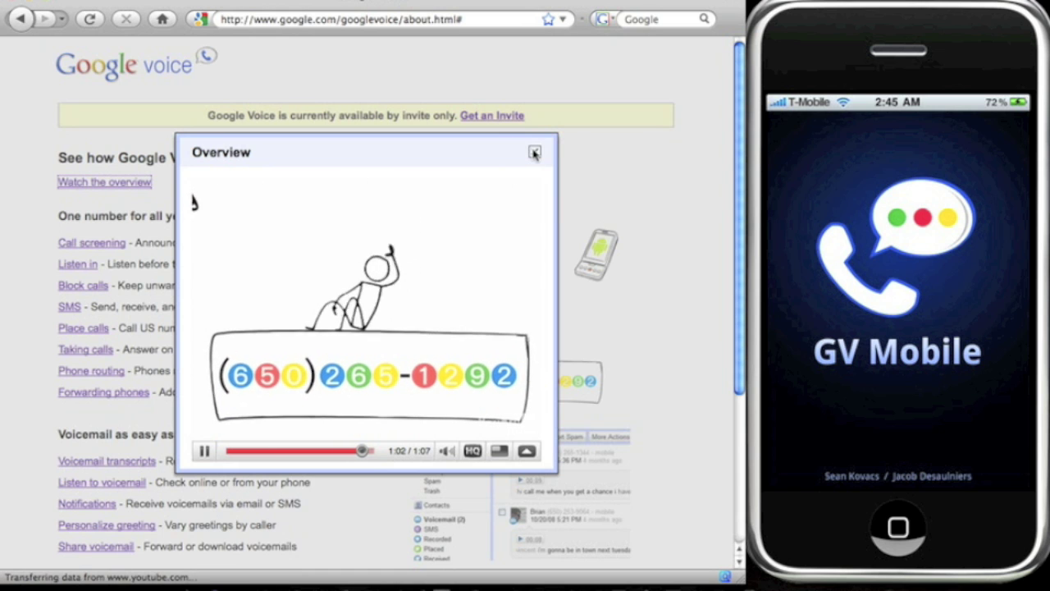
- Close the finished overview video pop-up to reveal the full about page
click(534, 154)
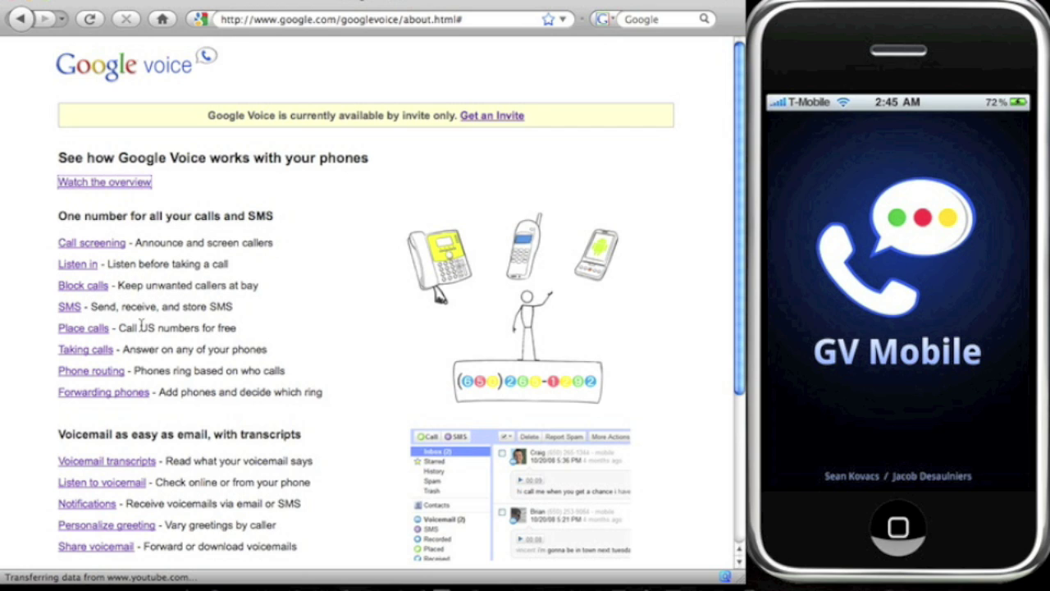
scroll(124, 342, down, 5)
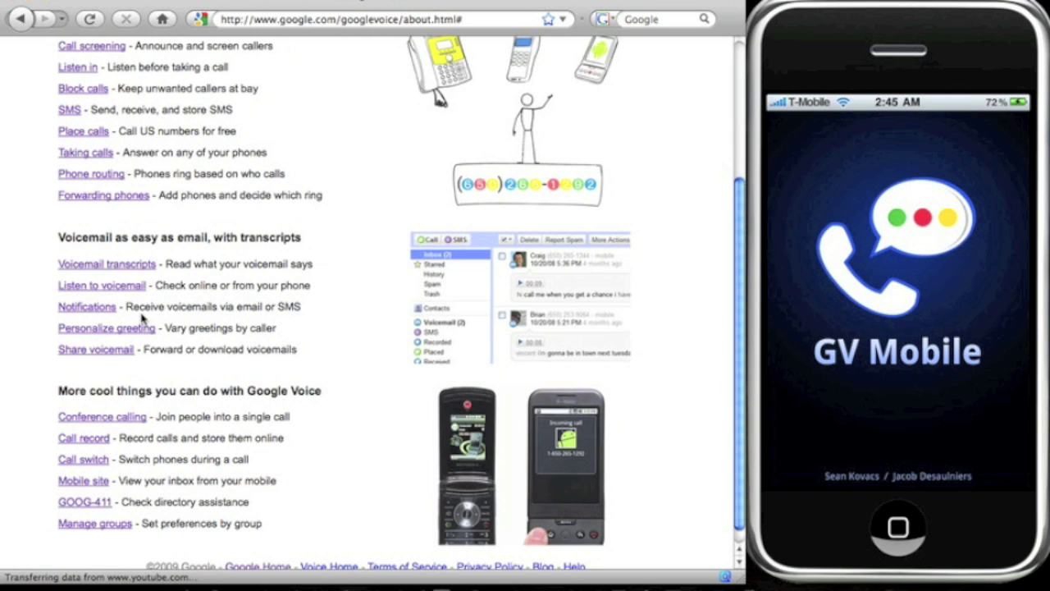
scroll(141, 350, down, 1)
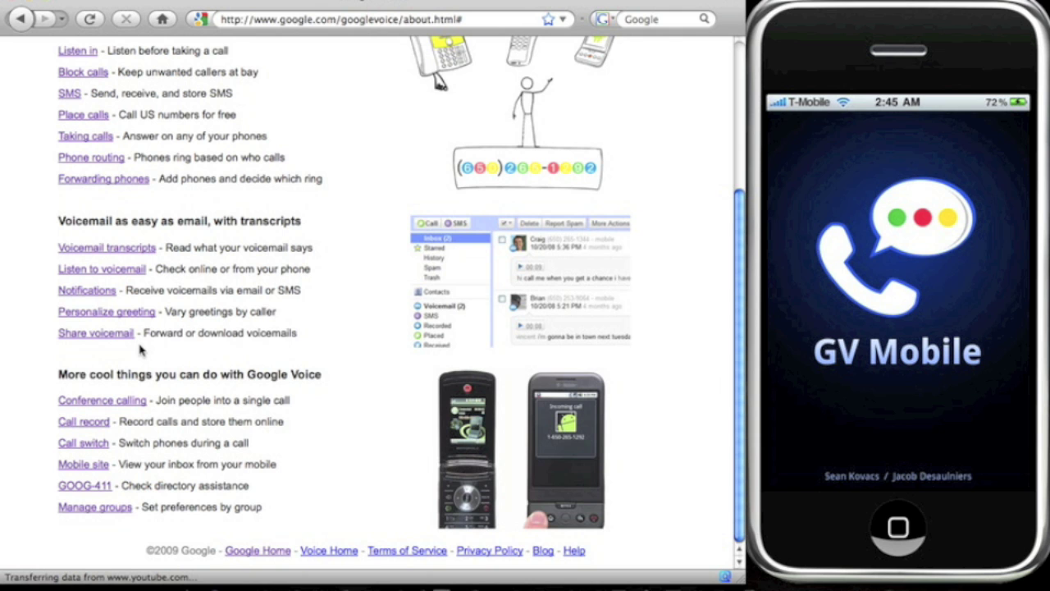
key(F9)
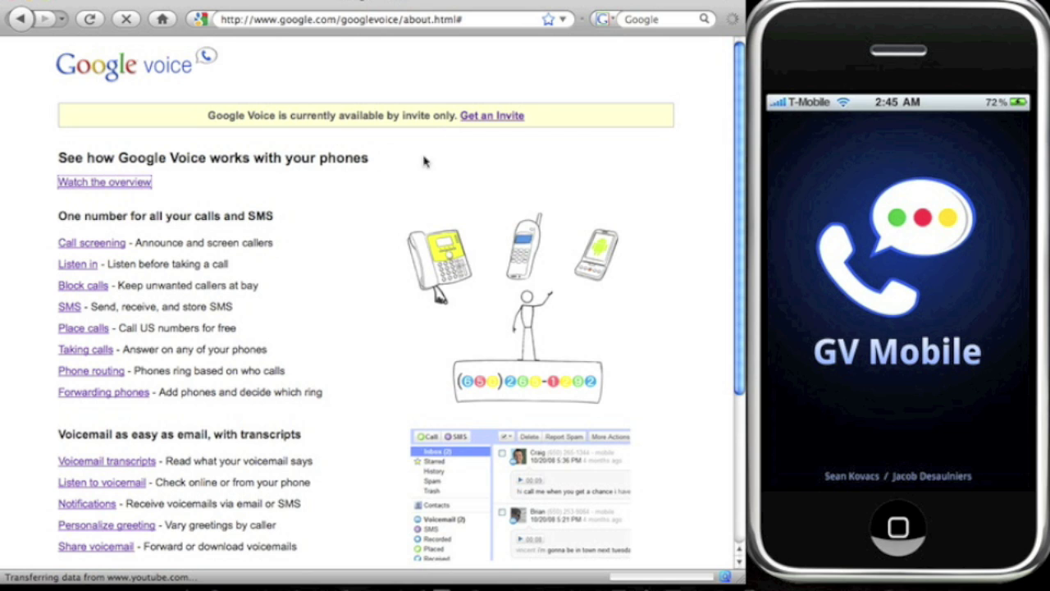
- Open the 'Get an Invite' request form, leaving its Name and Email fields empty
mouse_move(486, 124)
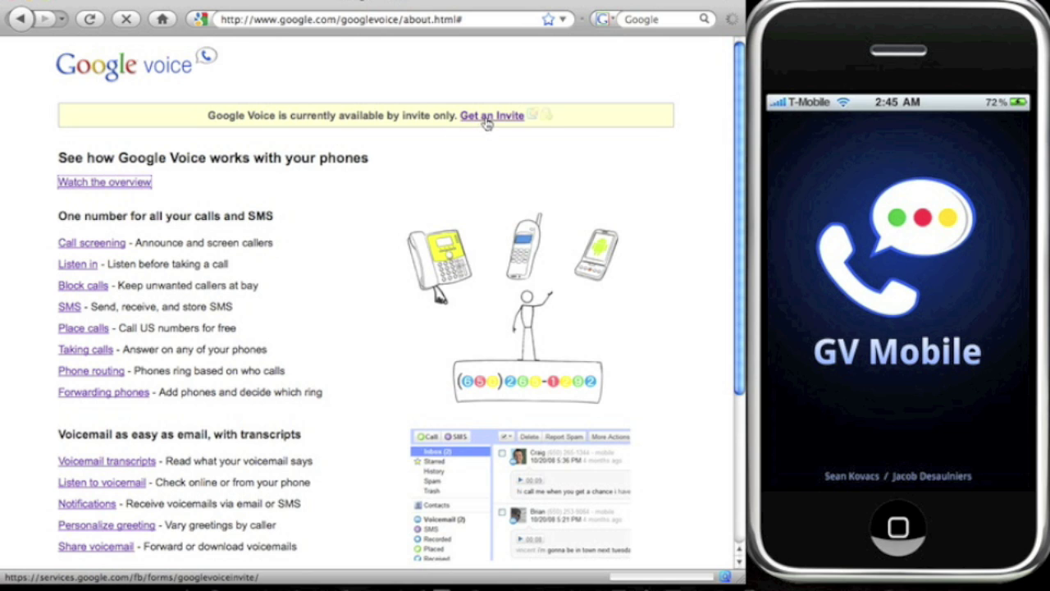
click(486, 121)
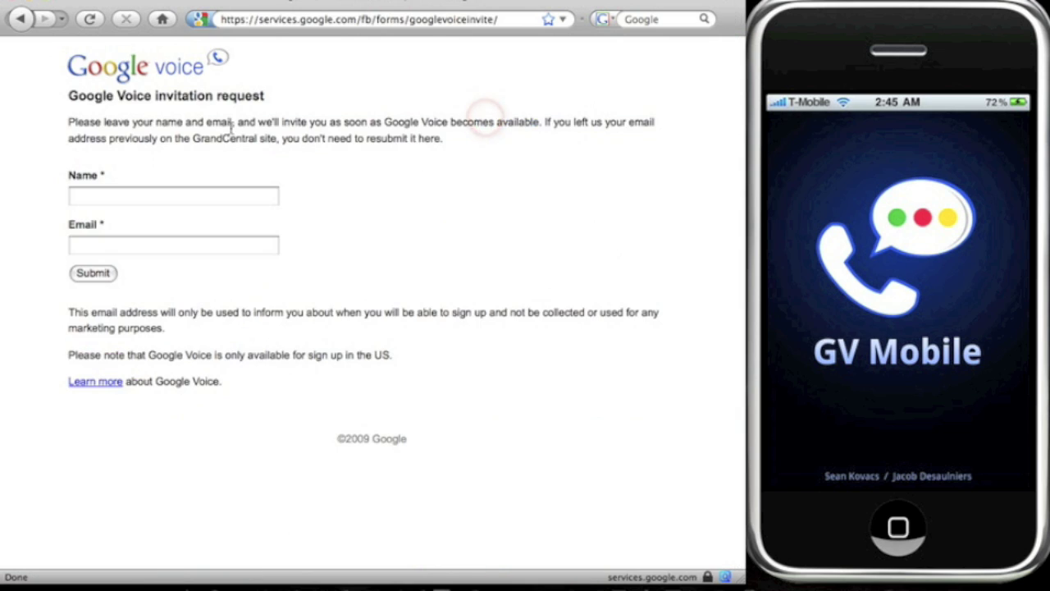
click(136, 192)
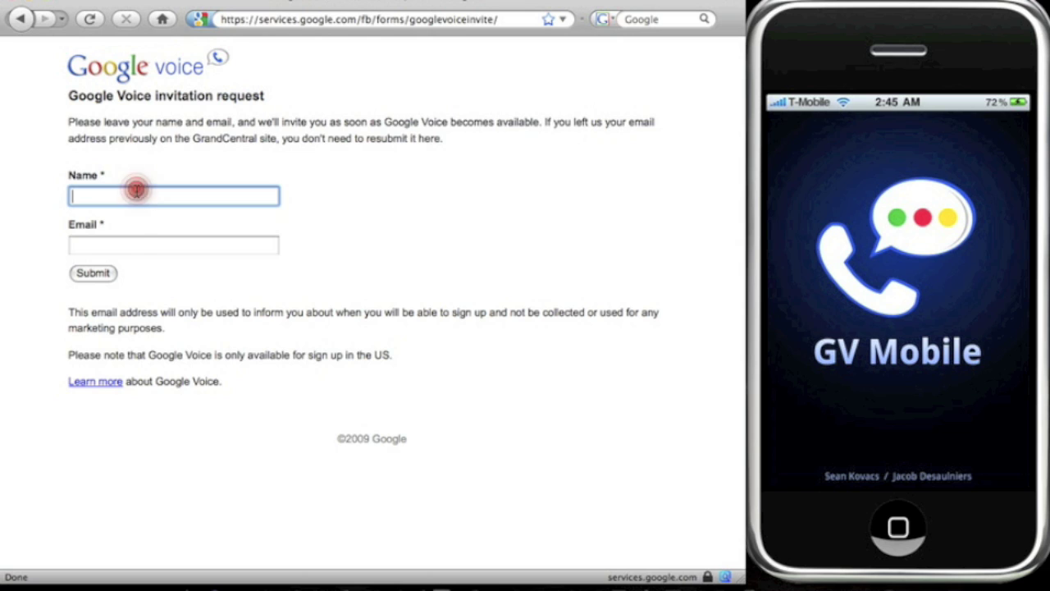
click(1, 168)
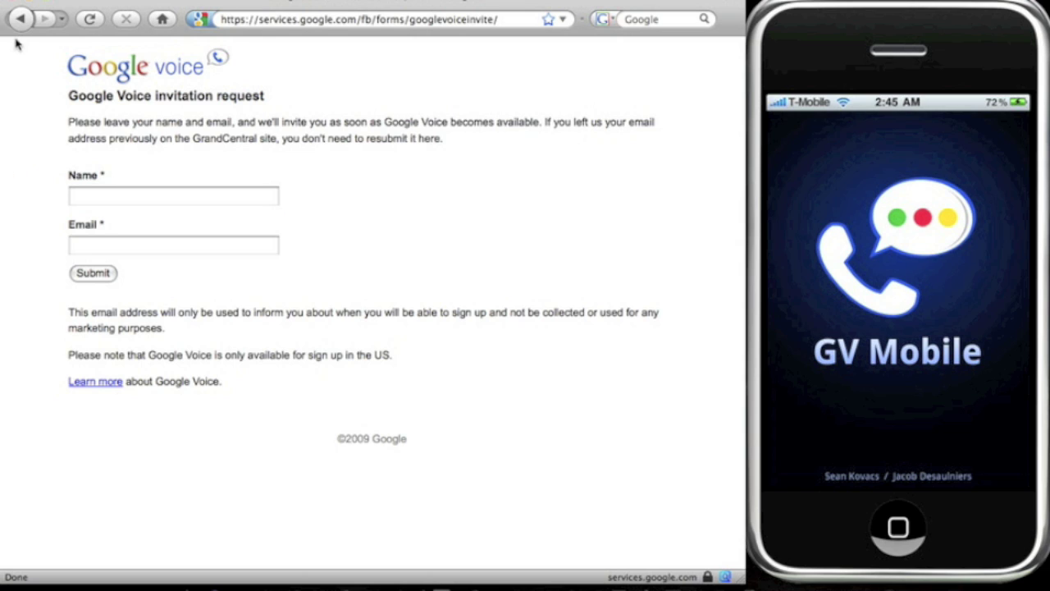
- Bring the Google Voice inbox forward and play the welcome voicemail, pausing at 0:03
key(F9)
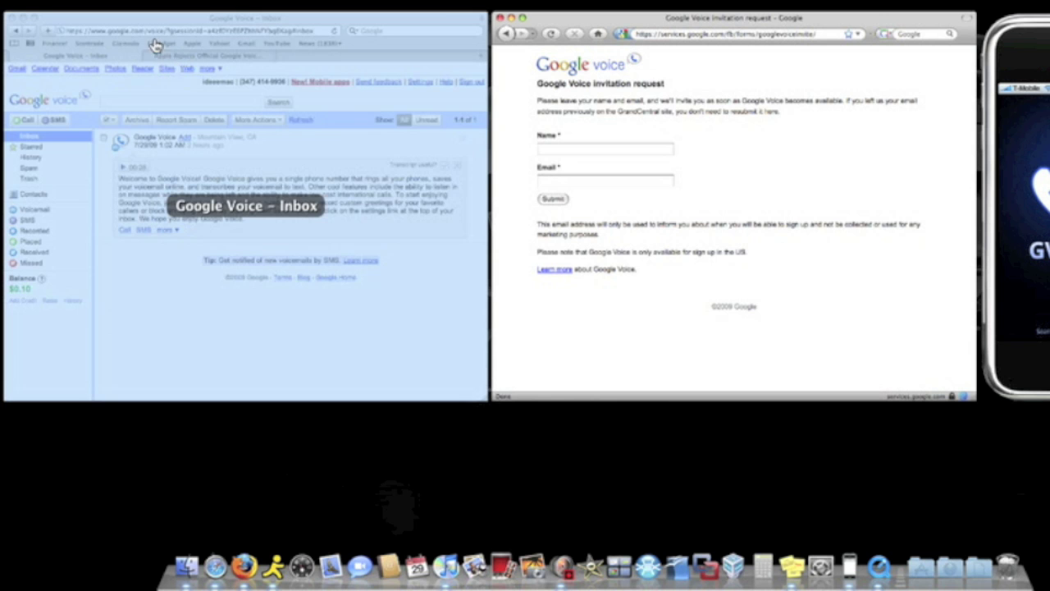
click(194, 100)
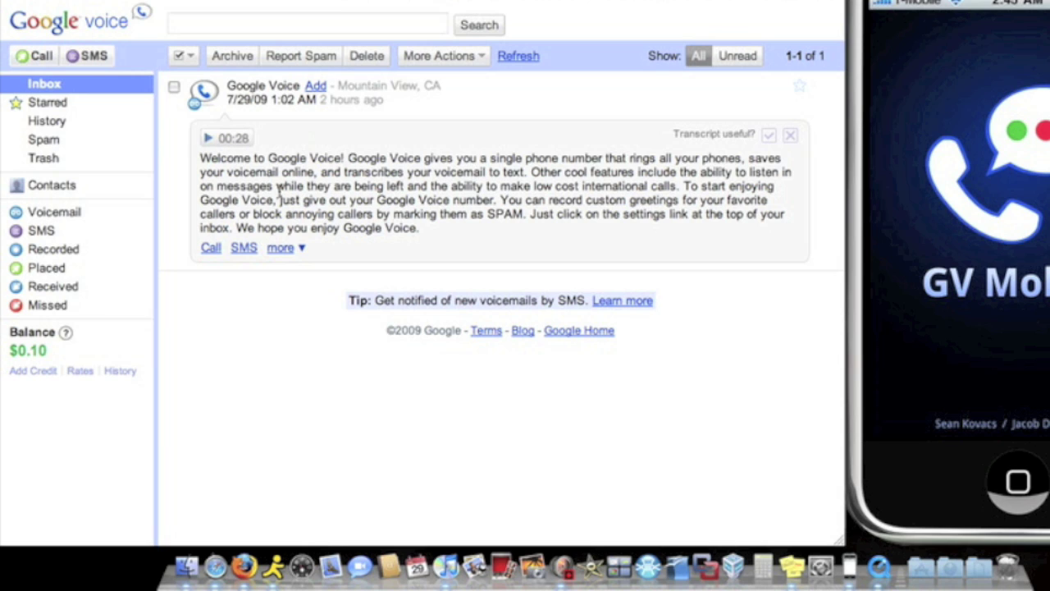
click(215, 140)
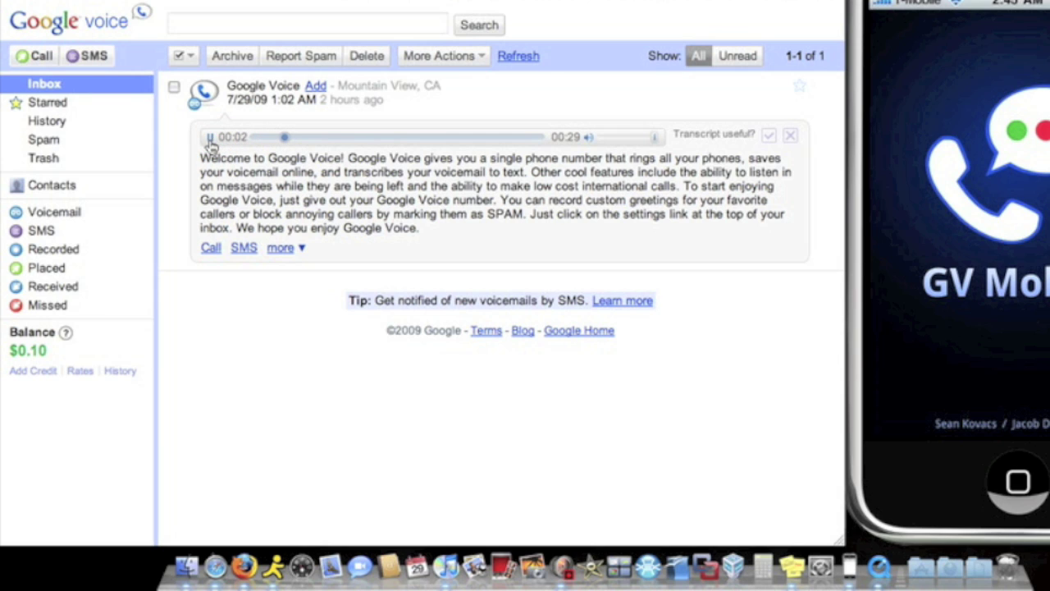
click(210, 138)
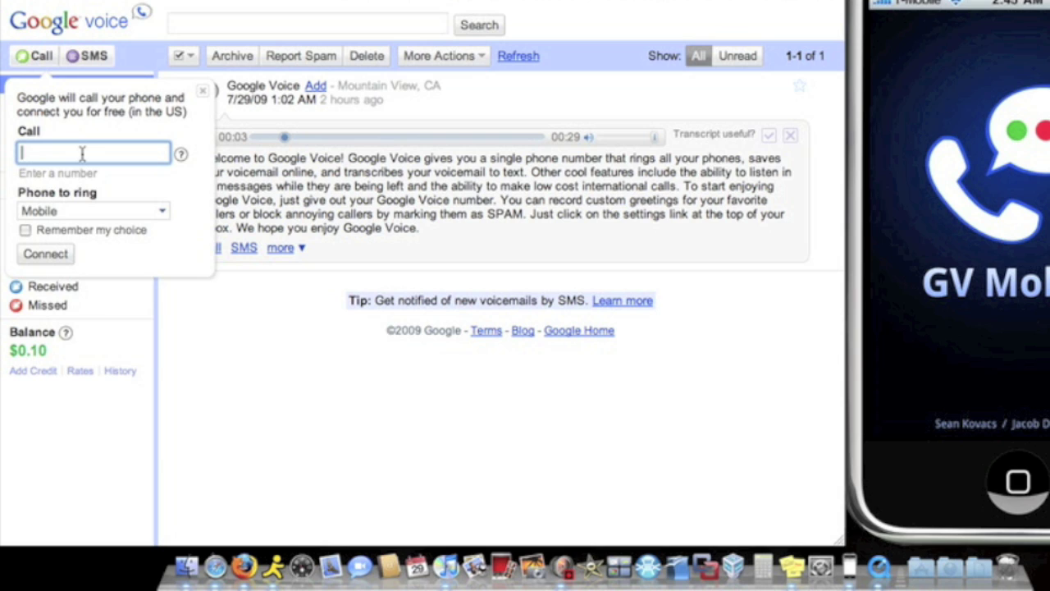
text(go)
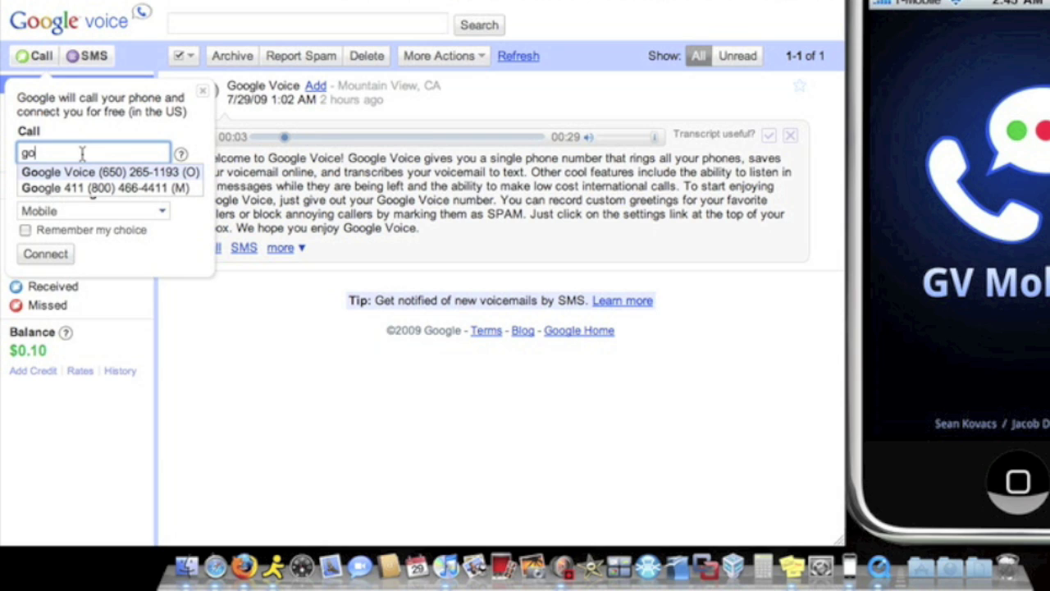
key(Down)
key(Return)
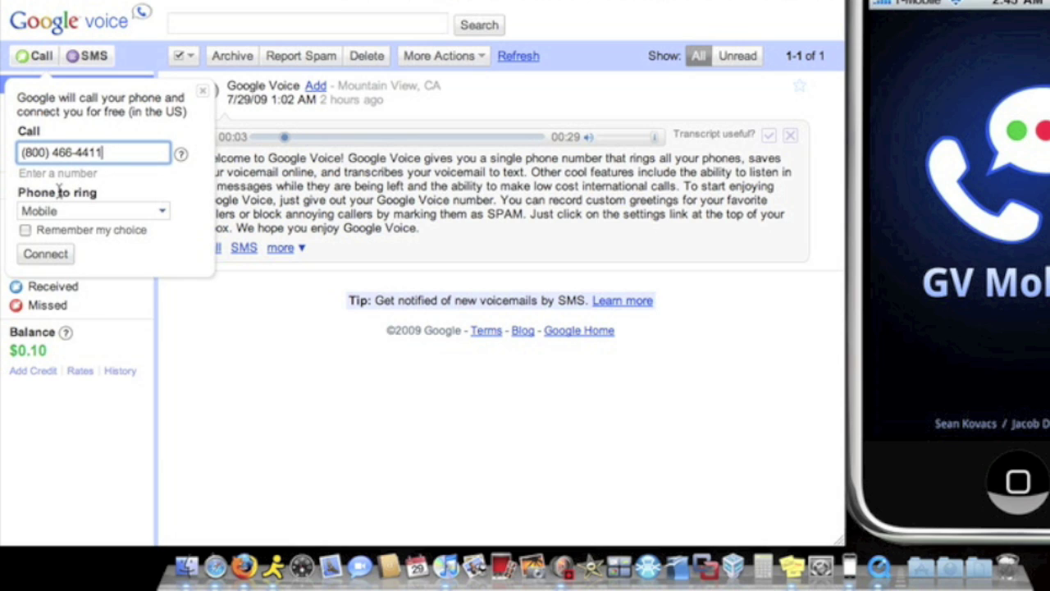
click(49, 255)
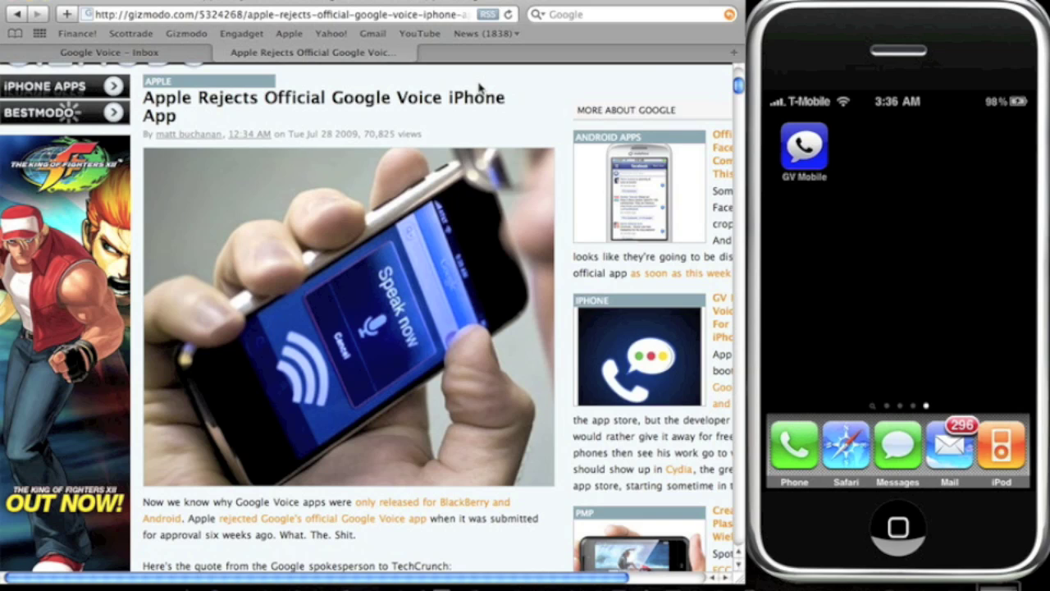
- Page the iPhone home screen back two screens to the utilities page and launch Cydia
click(853, 168)
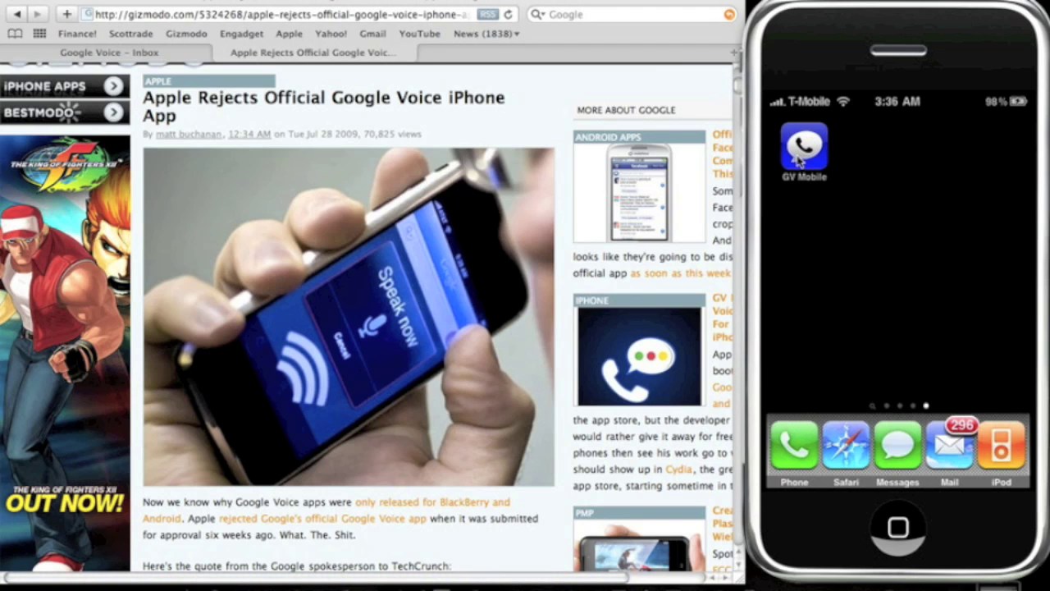
drag(800, 161, 886, 164)
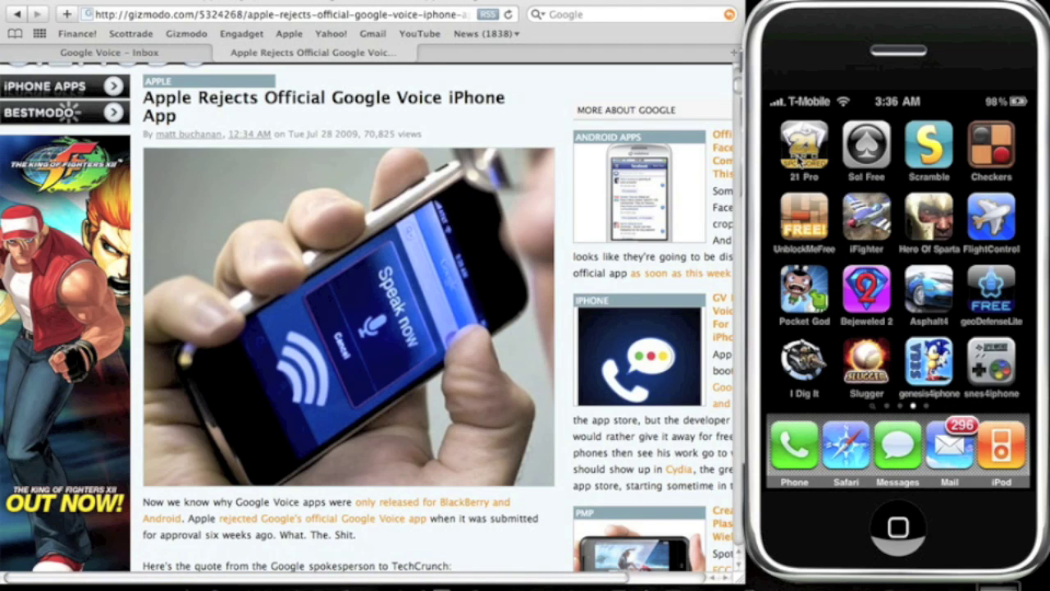
drag(808, 161, 886, 164)
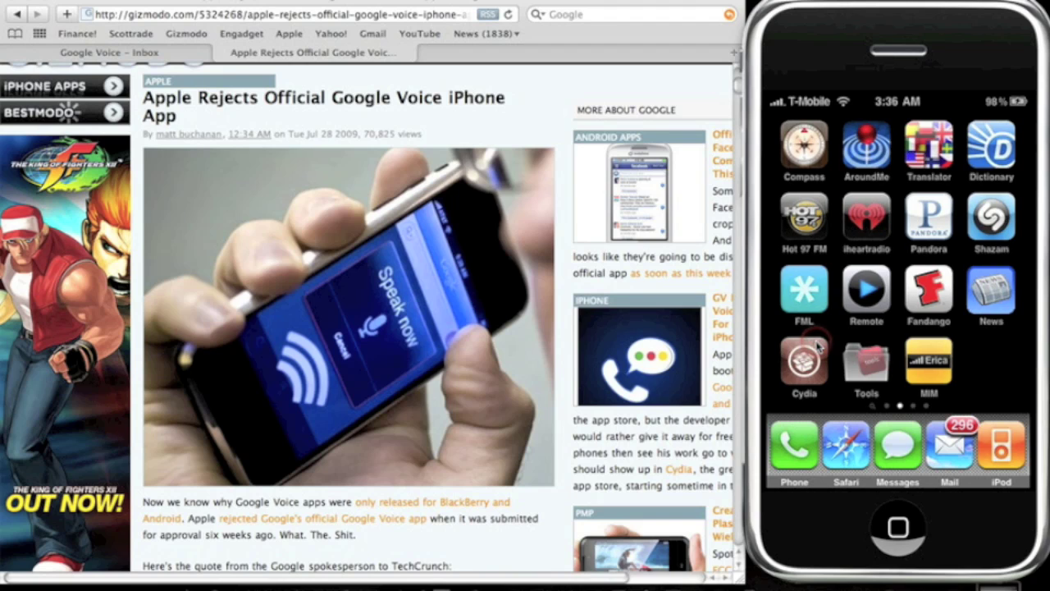
click(818, 348)
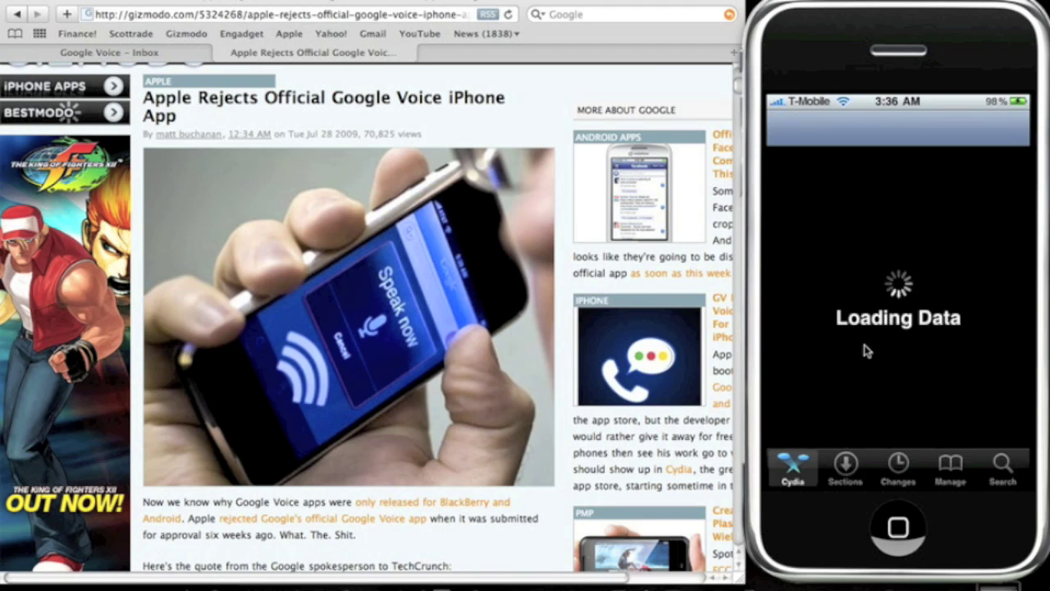
- Search Cydia packages for 'gv' and view the GV Mobile 1.2.2 details
click(1001, 461)
click(954, 167)
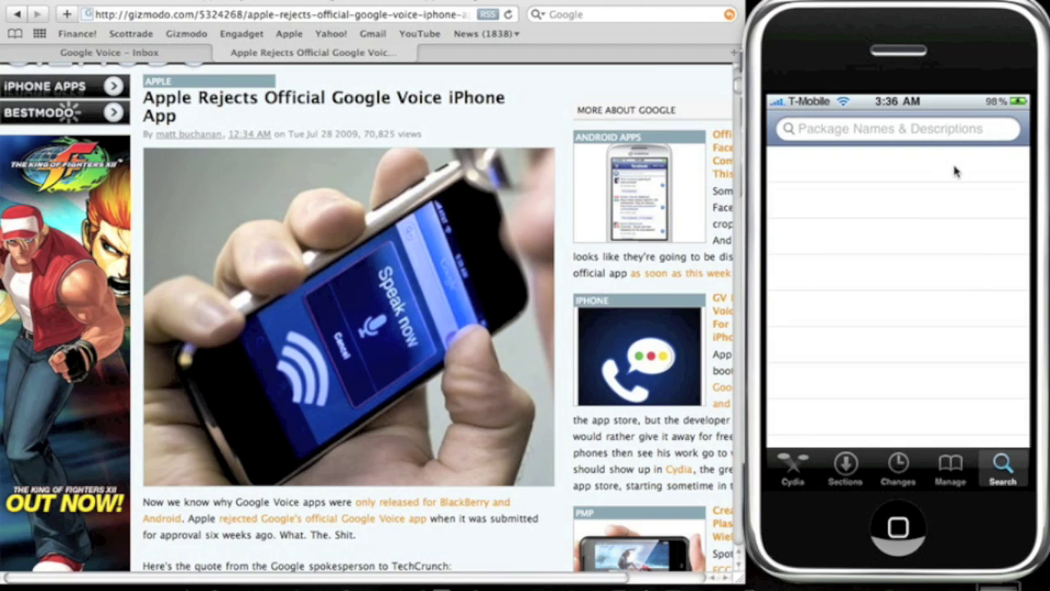
text(gv)
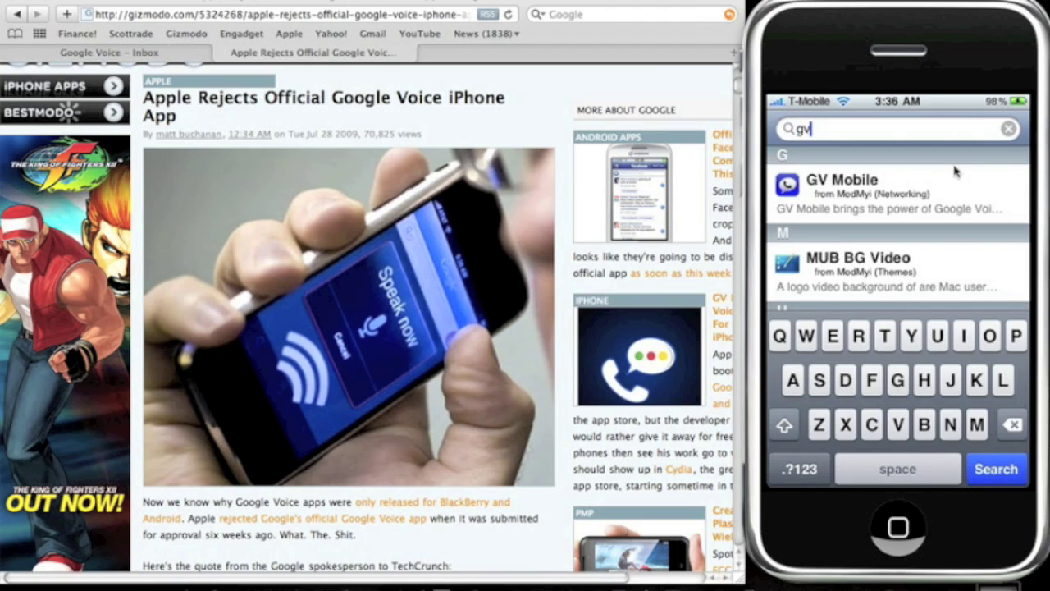
click(916, 215)
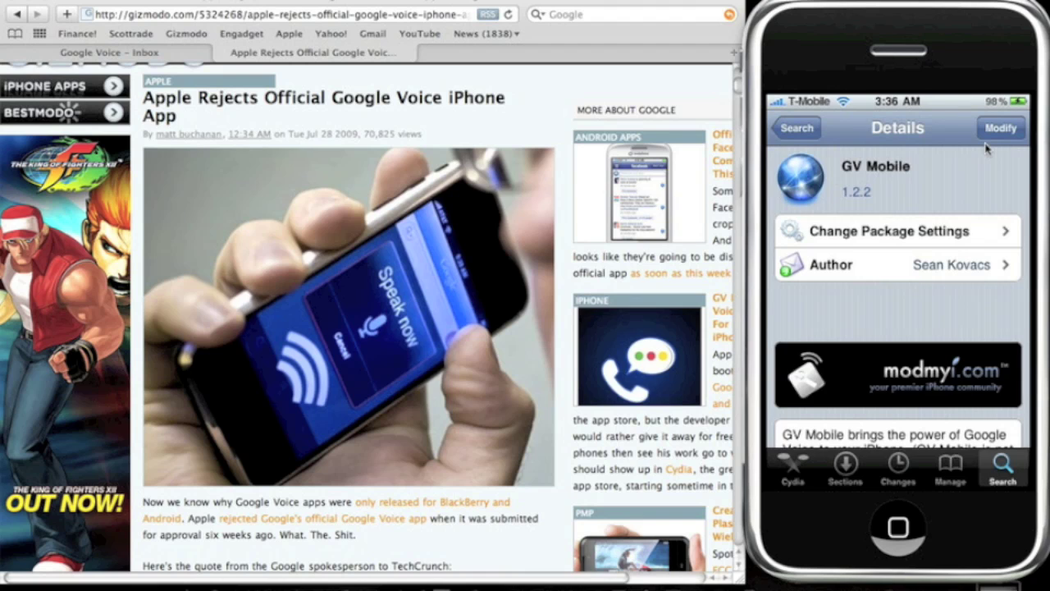
- Leave Cydia and return to the iPhone home screen showing the GV Mobile icon
right_click(987, 147)
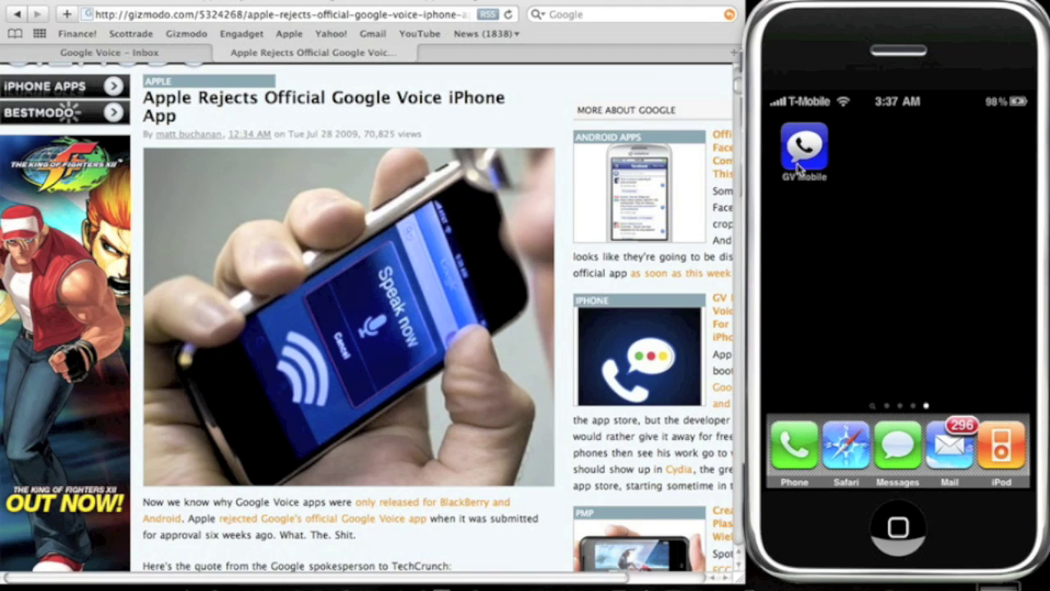
- Launch GV Mobile and bring up its All Contacts list
click(800, 156)
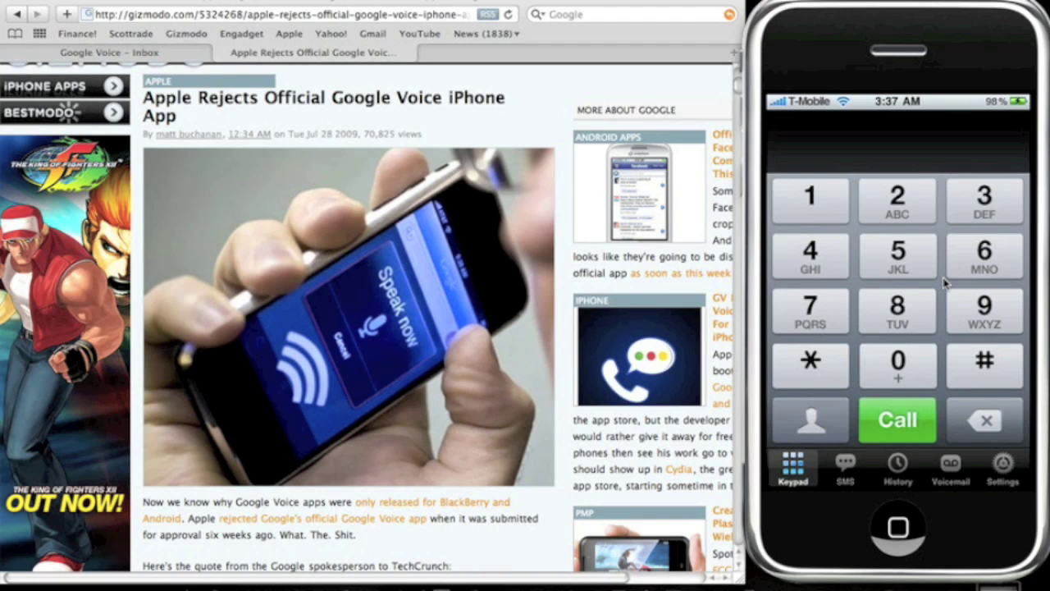
click(820, 408)
click(820, 408)
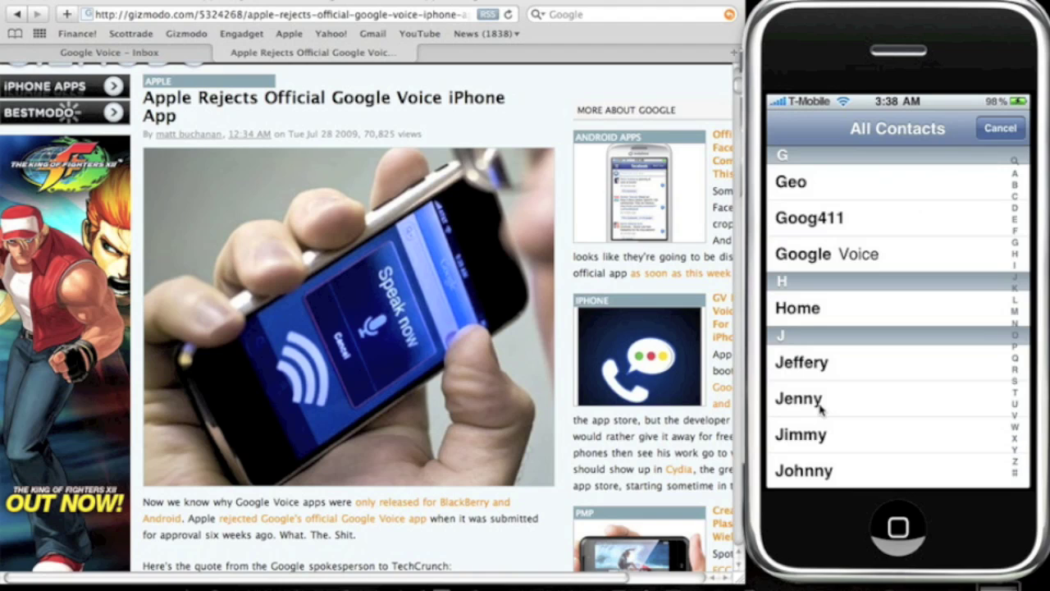
click(893, 312)
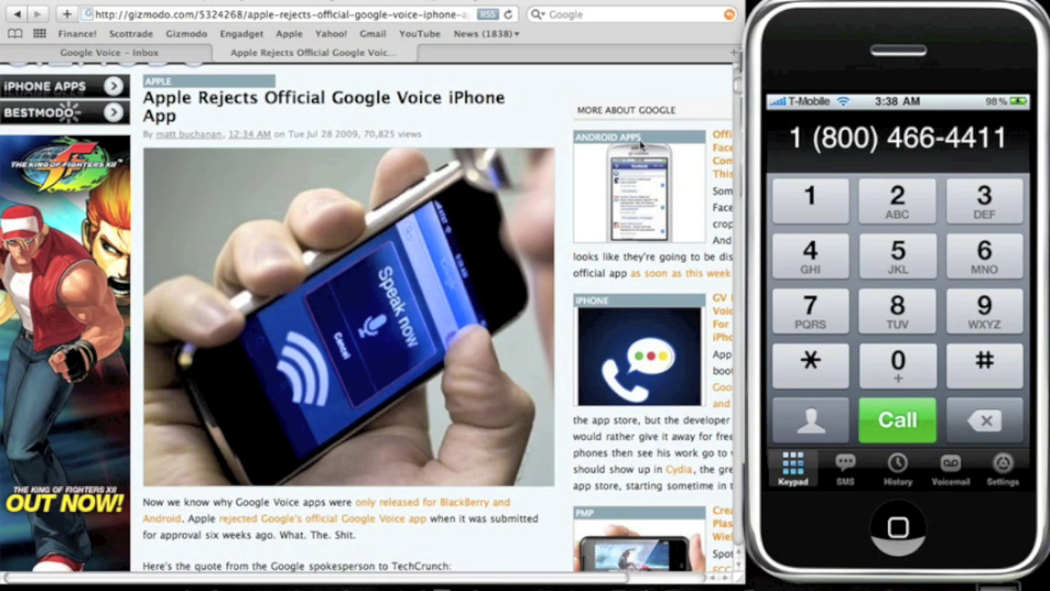
click(515, 96)
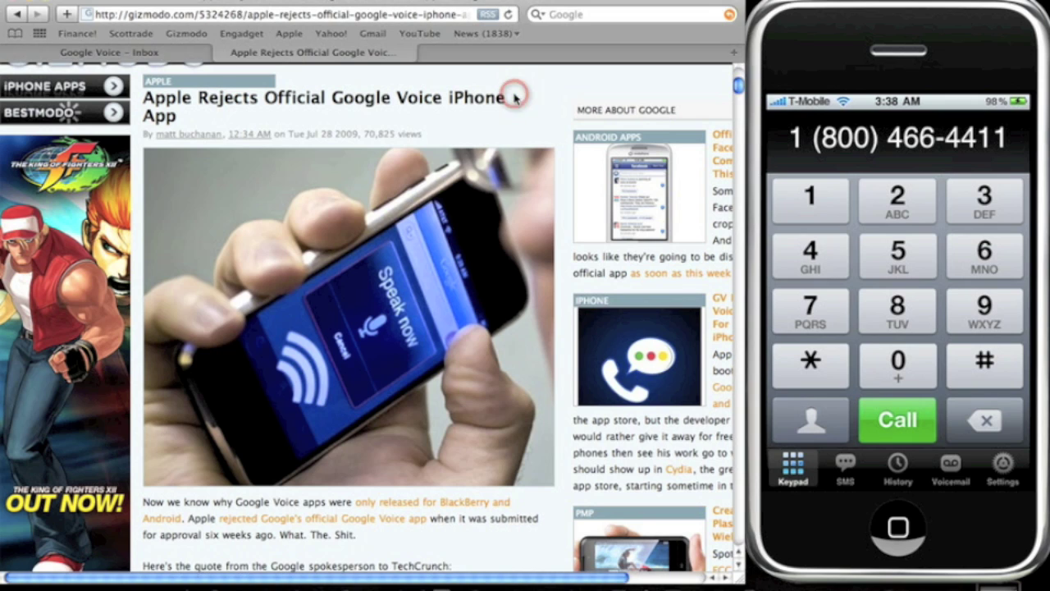